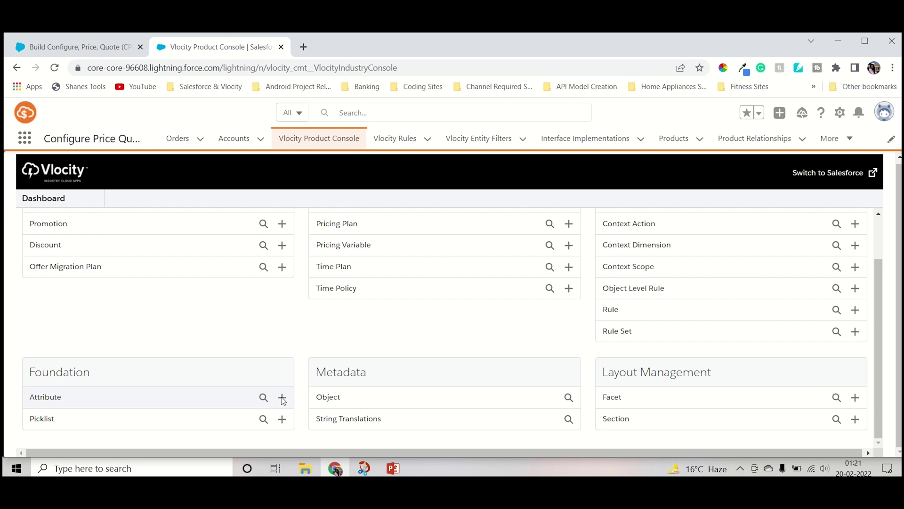
# Start a new attribute named 'No of Subscriber Attributes'
pyautogui.click(282, 397)
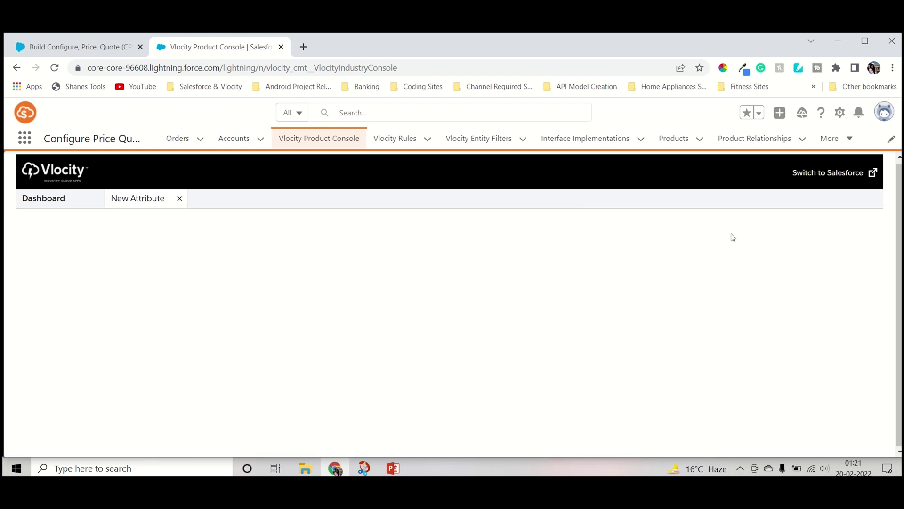
pyautogui.click(215, 301)
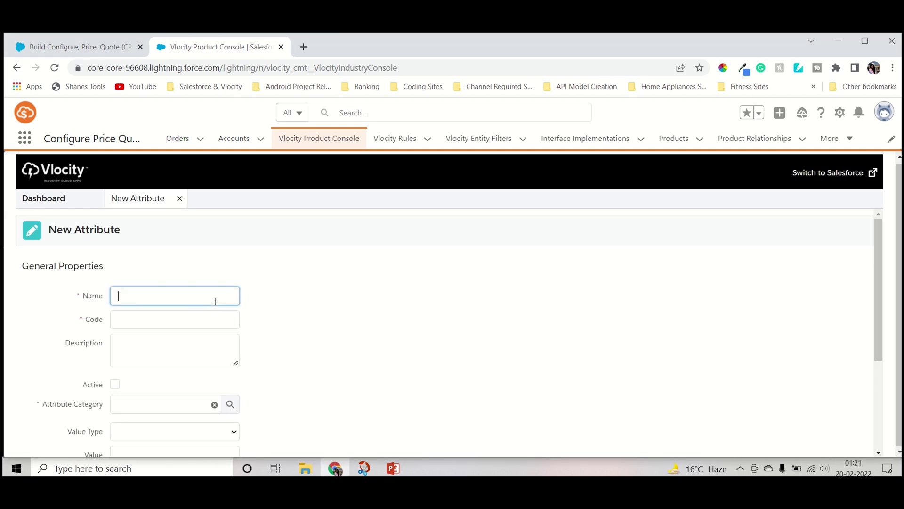
pyautogui.write('NO')
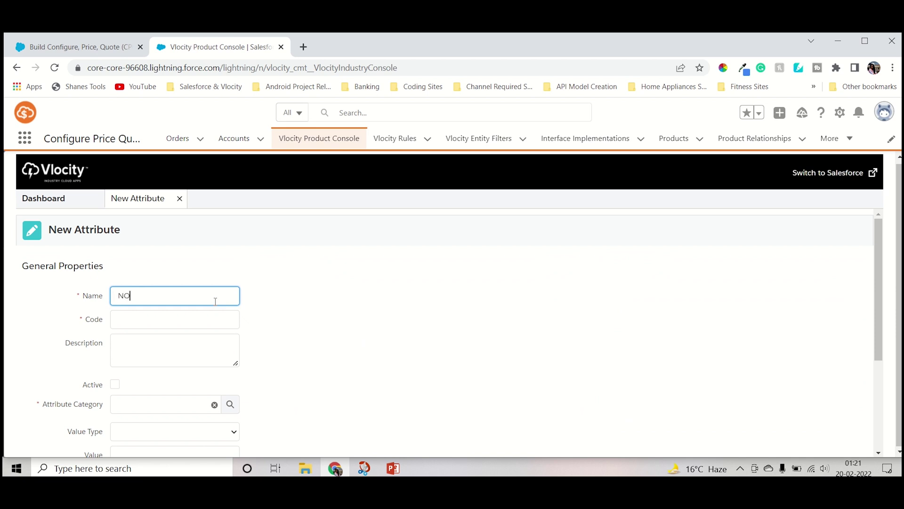
pyautogui.press('BackSpace')
pyautogui.write('o of Subscriber Atrtributes')
# Give the attribute code ATT_NOS_ATTR and description 'Select the count of subscriber'
pyautogui.click(189, 324)
pyautogui.write('ATT')
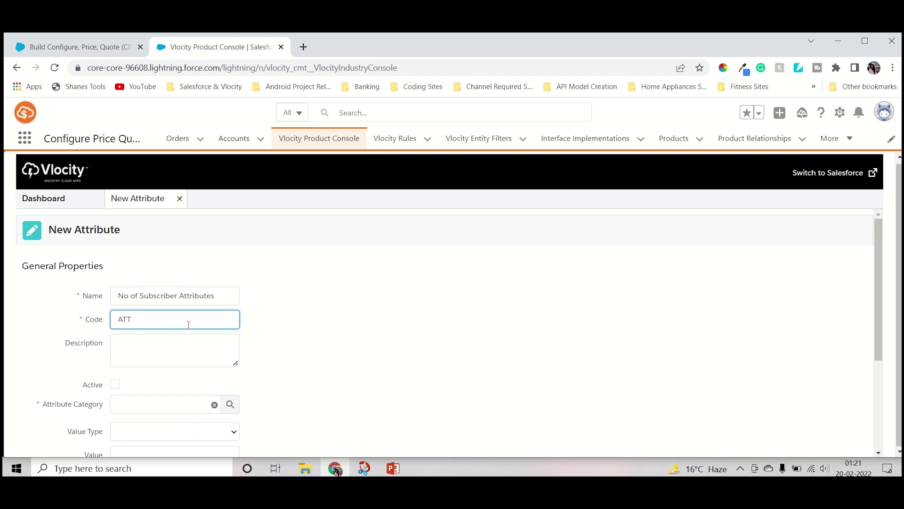
pyautogui.write('_NOS_ATTR')
pyautogui.click(164, 355)
pyautogui.write('Check t')
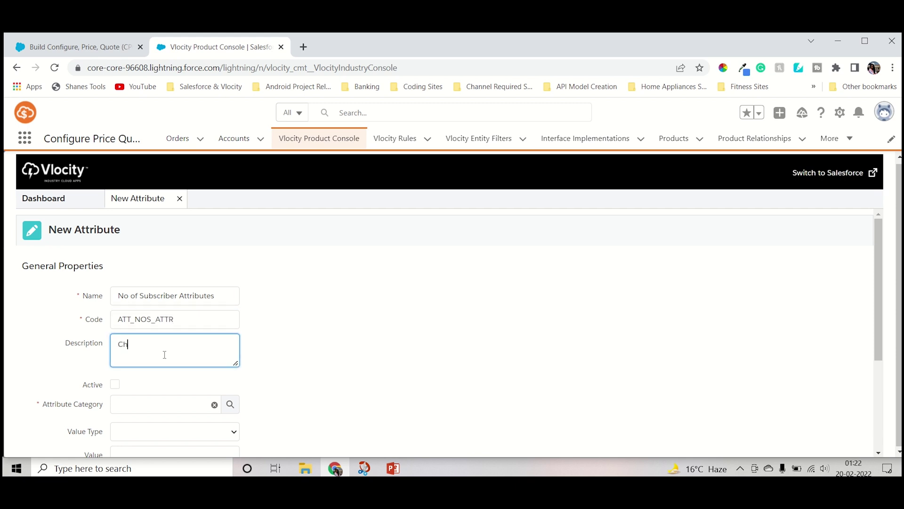
pyautogui.press('BackSpace')
pyautogui.press('BackSpace')
pyautogui.press('BackSpace')
pyautogui.press('BackSpace')
pyautogui.press('BackSpace')
pyautogui.press('BackSpace')
pyautogui.press('BackSpace')
pyautogui.write('Select the count of subscriber')
# Mark the attribute Active and set its category to Services
pyautogui.scroll(-2, 164, 355)
pyautogui.click(115, 266)
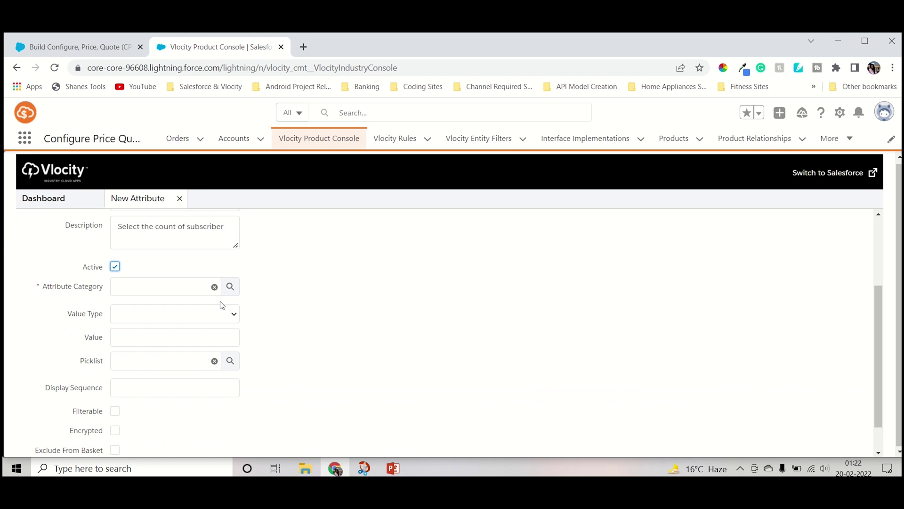
pyautogui.click(230, 287)
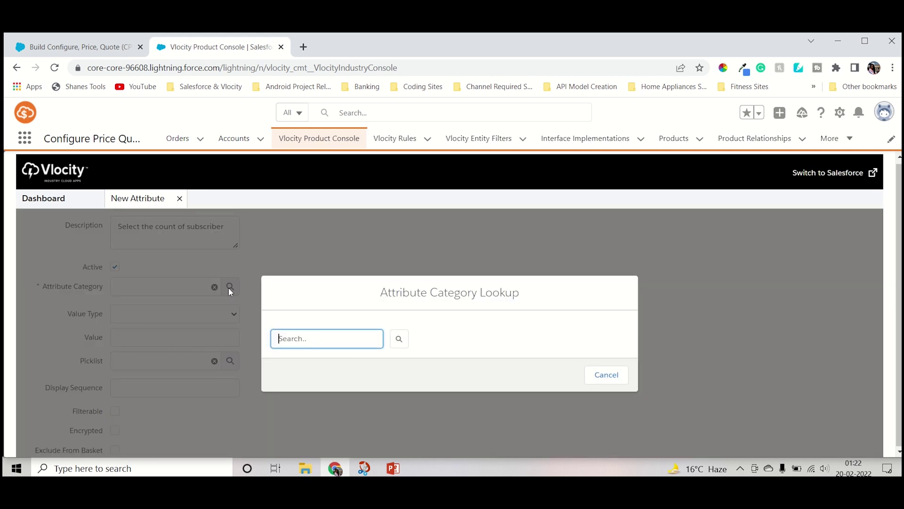
pyautogui.click(399, 339)
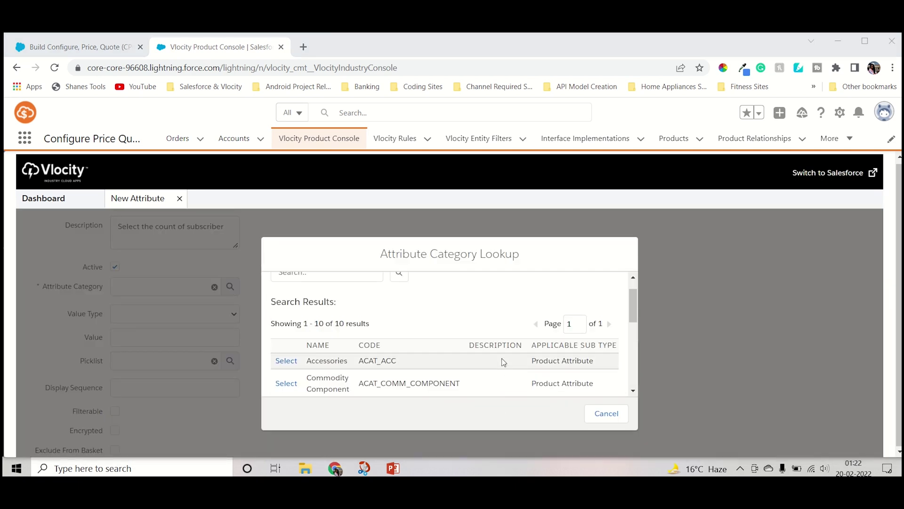
pyautogui.scroll(-5, 501, 358)
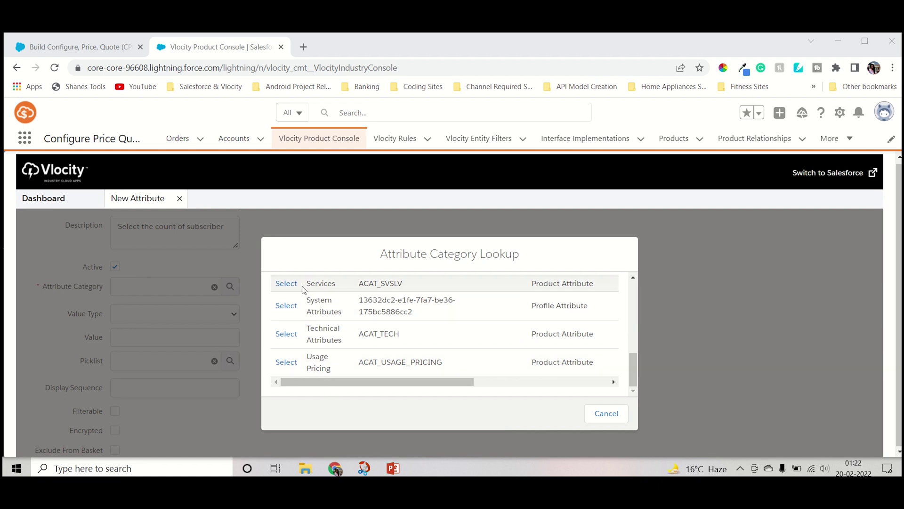
pyautogui.click(285, 283)
# Set the attribute's value type to Number
pyautogui.click(187, 322)
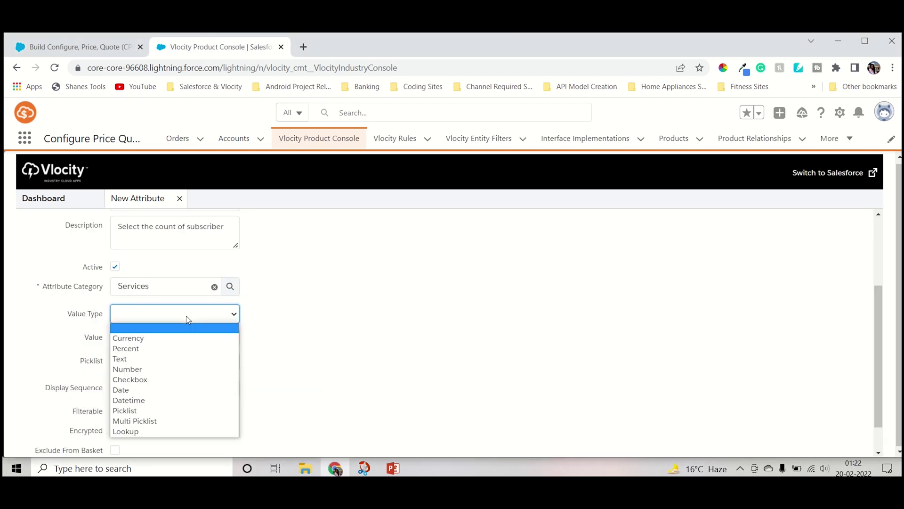
pyautogui.click(171, 369)
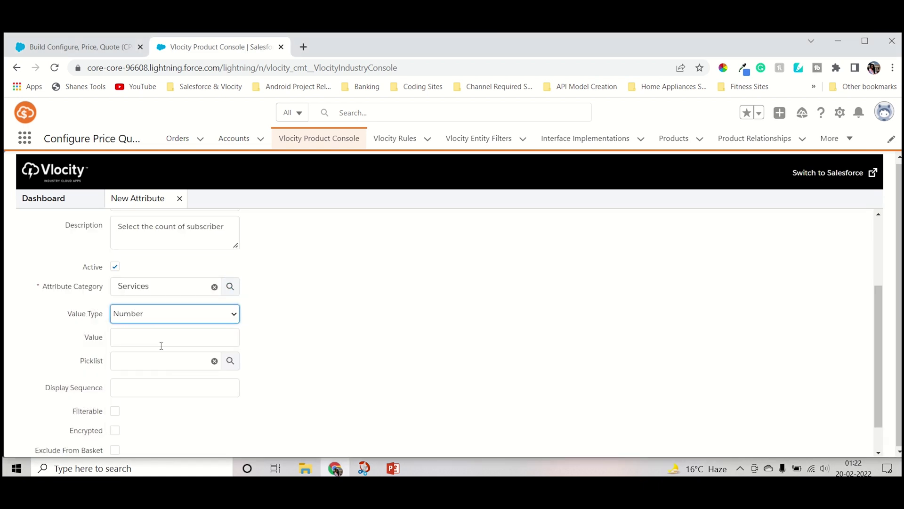
pyautogui.click(162, 342)
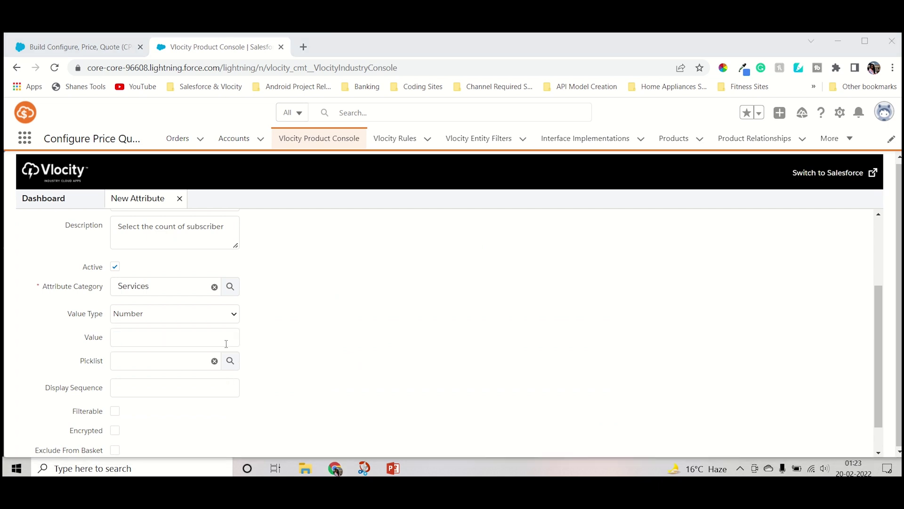
# Search the picklists for 'No of Subscriber' and attach that picklist to the attribute
pyautogui.click(231, 365)
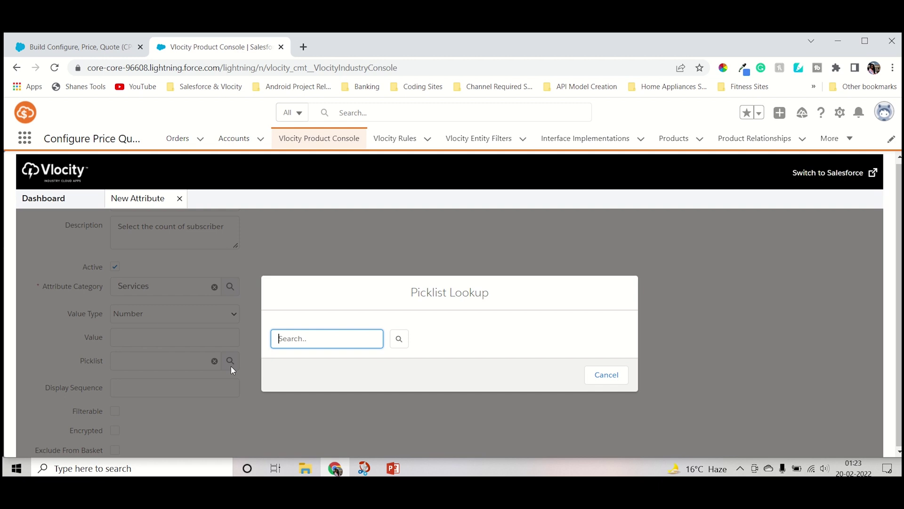
pyautogui.write('No of Subscriber')
pyautogui.press('Return')
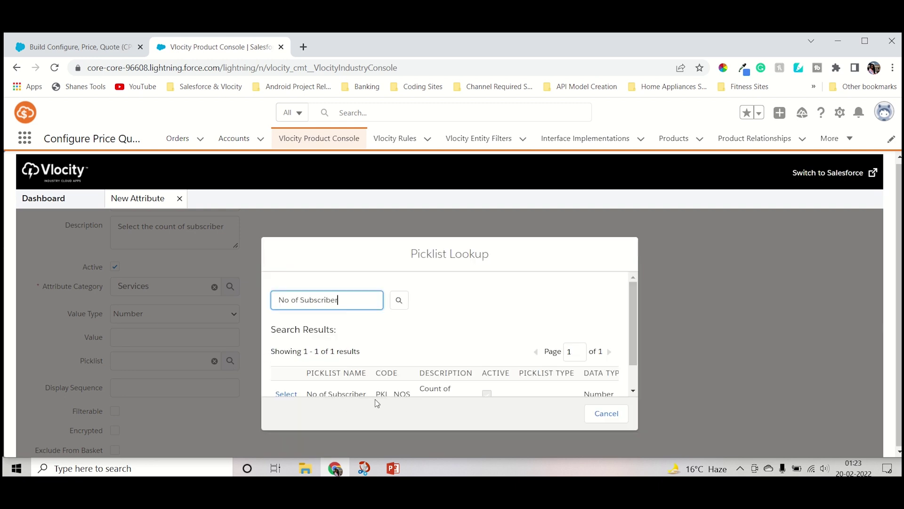
pyautogui.scroll(-1, 317, 384)
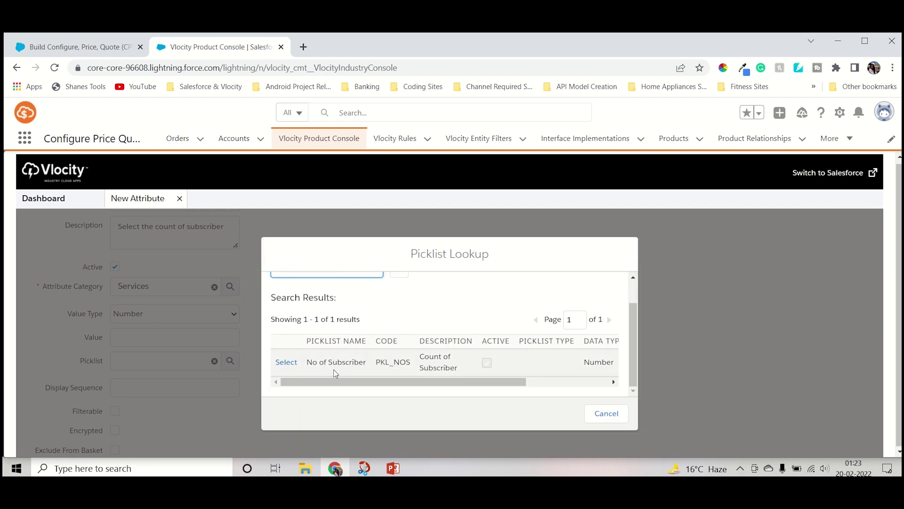
pyautogui.click(296, 363)
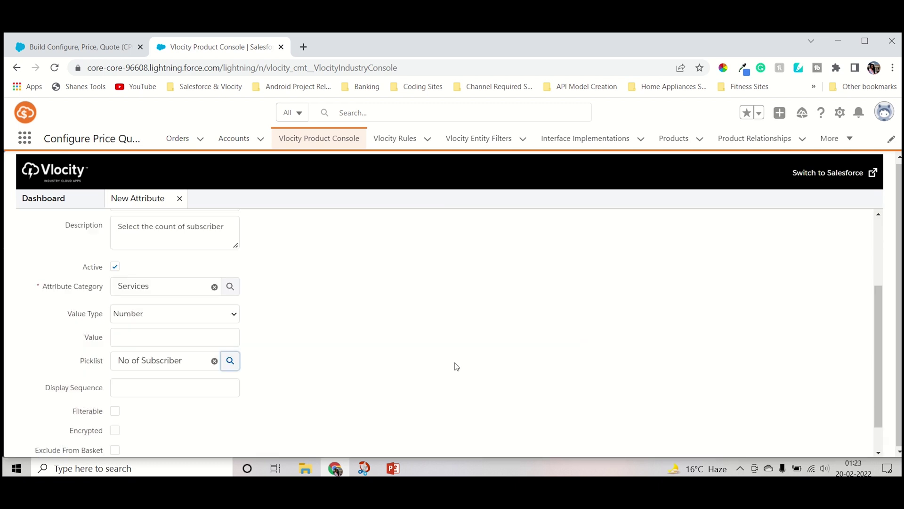
pyautogui.scroll(-1, 166, 400)
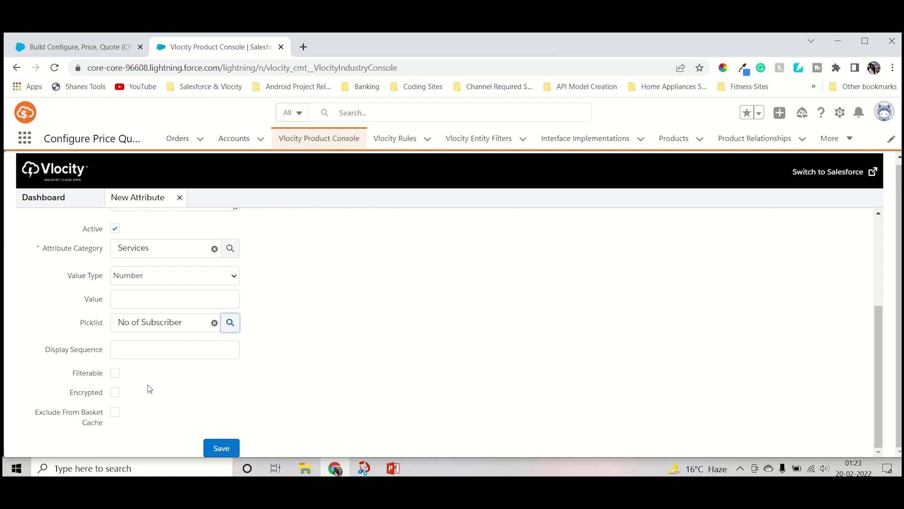
# Save the attribute, tick Product2 Object as an applicable object, and save again
pyautogui.click(222, 448)
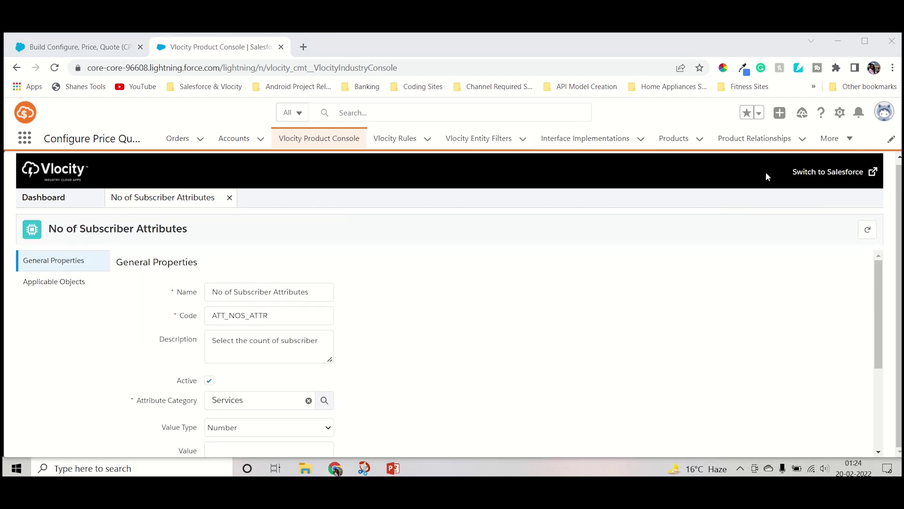
pyautogui.click(61, 289)
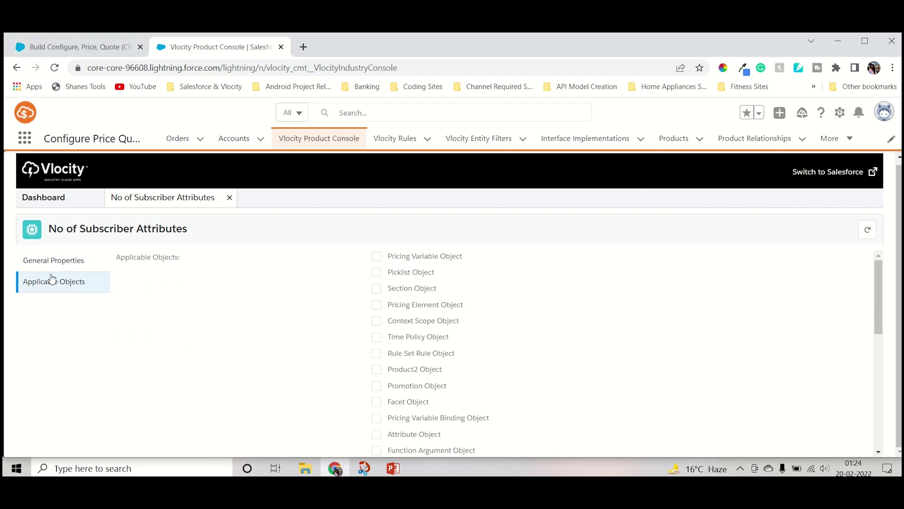
pyautogui.click(376, 369)
pyautogui.scroll(-10, 452, 349)
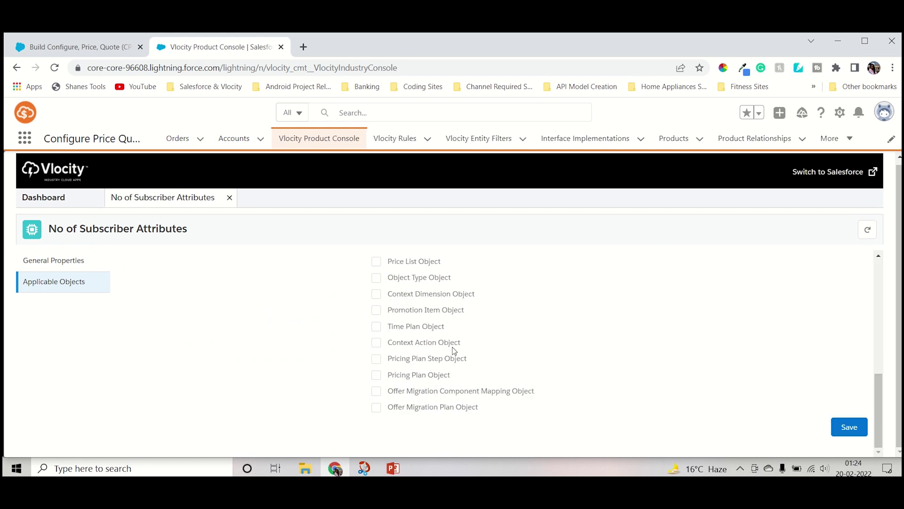
pyautogui.scroll(10, 453, 350)
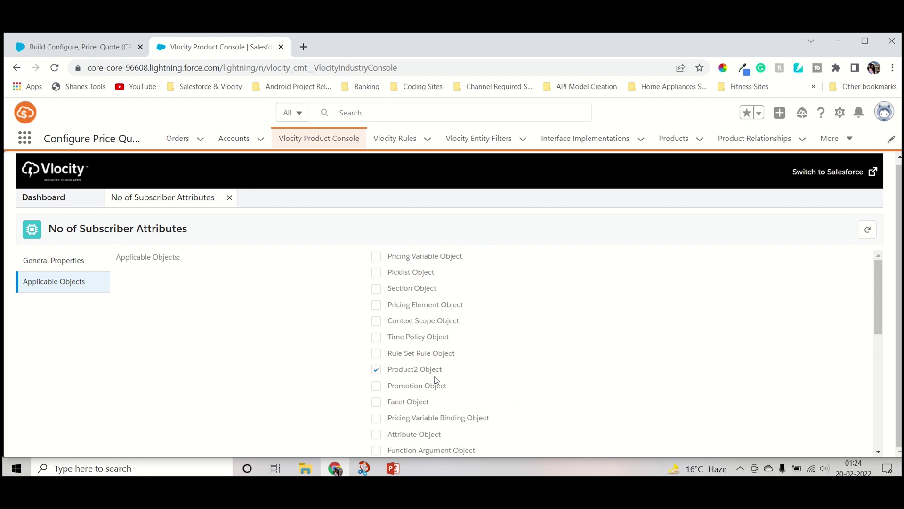
pyautogui.scroll(-2, 443, 379)
pyautogui.scroll(-5, 444, 379)
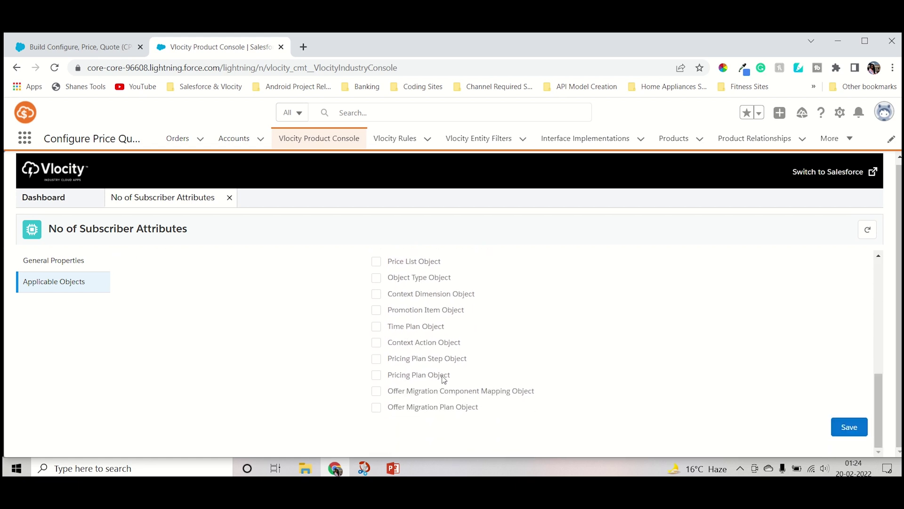
pyautogui.scroll(4, 443, 379)
pyautogui.scroll(-4, 443, 380)
pyautogui.click(845, 434)
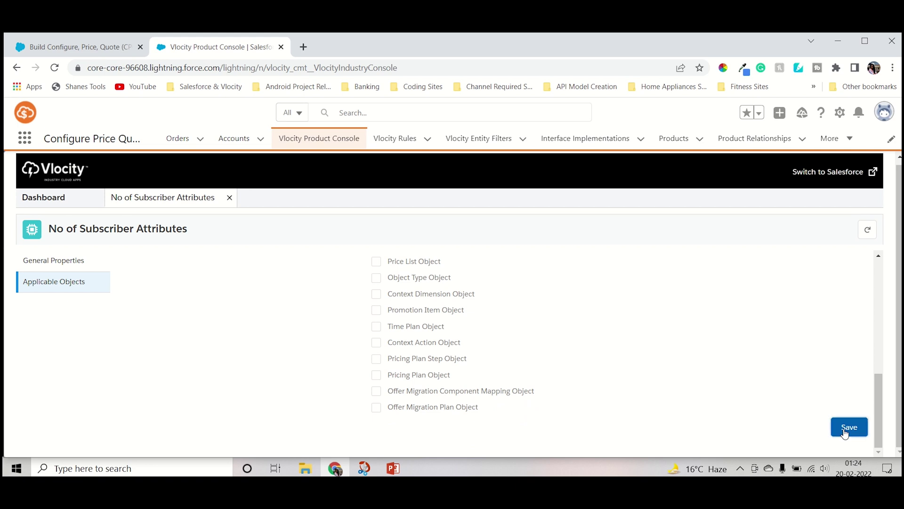
# Close the saved No of Subscriber Attributes record
pyautogui.click(75, 257)
pyautogui.scroll(3, 335, 304)
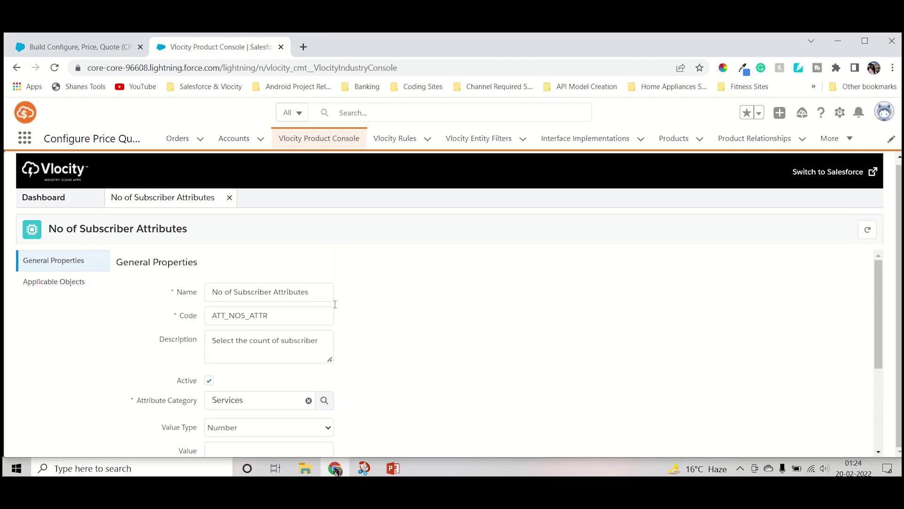
pyautogui.scroll(-3, 336, 304)
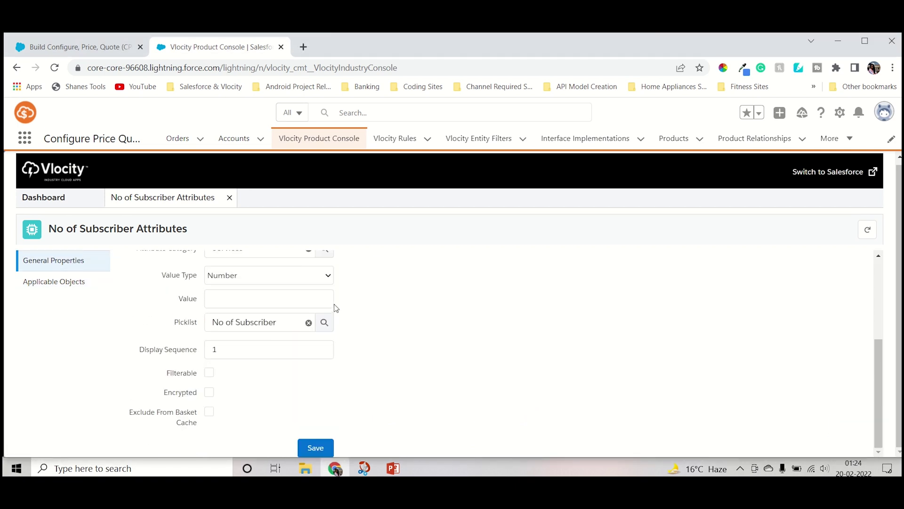
pyautogui.click(229, 198)
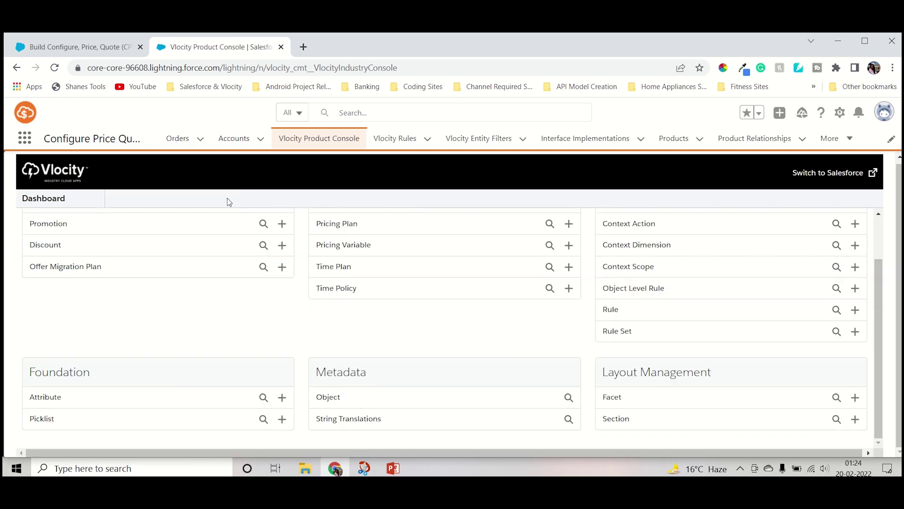
# Search attributes for 'No of Subscriber' to list the saved record
pyautogui.click(261, 403)
pyautogui.click(150, 220)
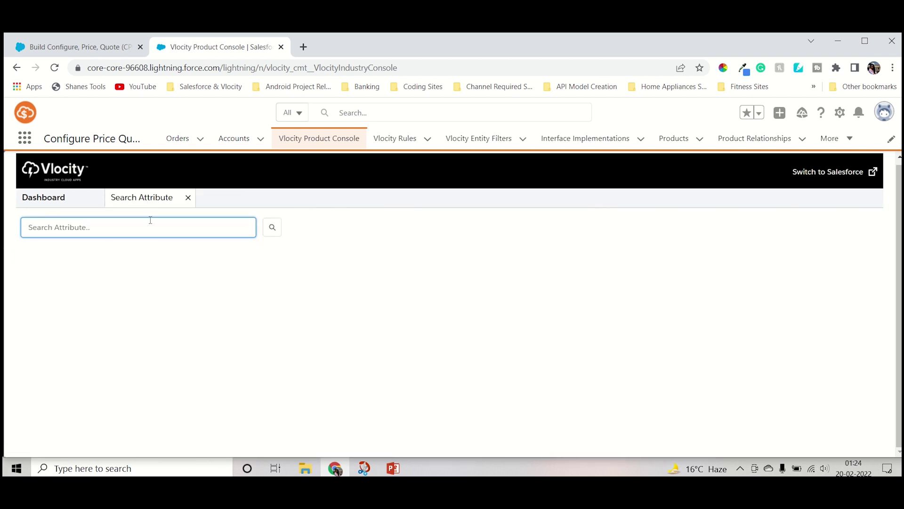
pyautogui.write('No')
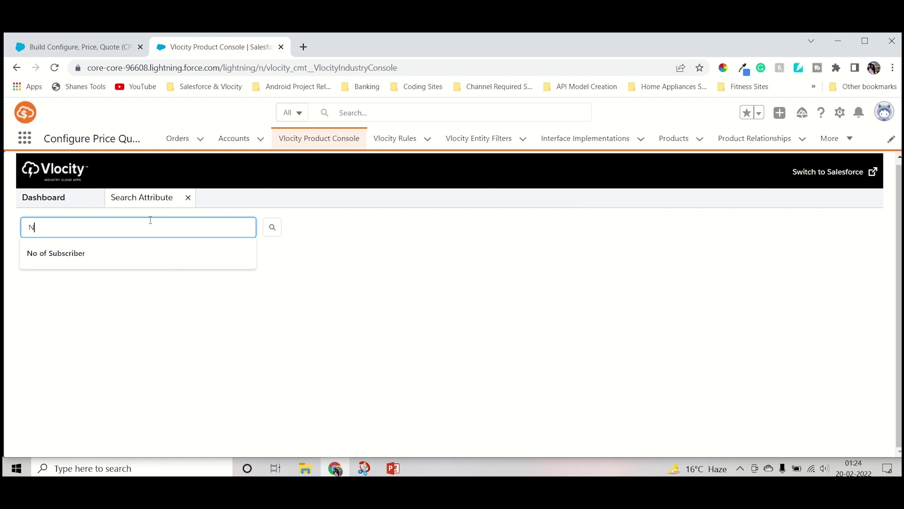
pyautogui.click(97, 252)
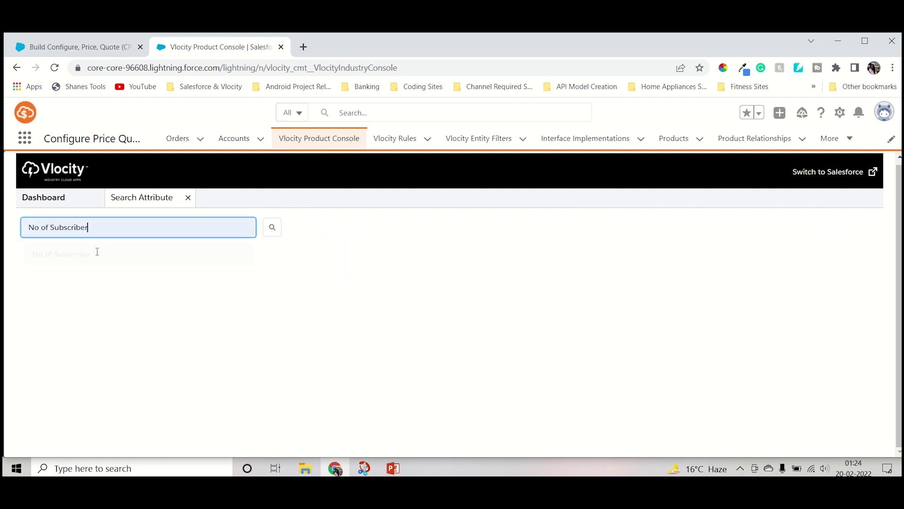
pyautogui.click(266, 231)
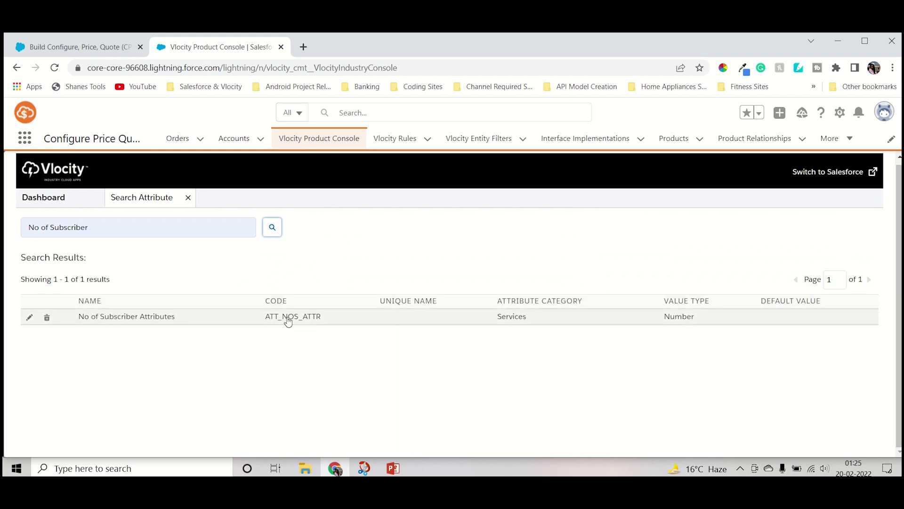
# Open the No of Subscriber Attributes row from the search results in its own tab
pyautogui.click(189, 317)
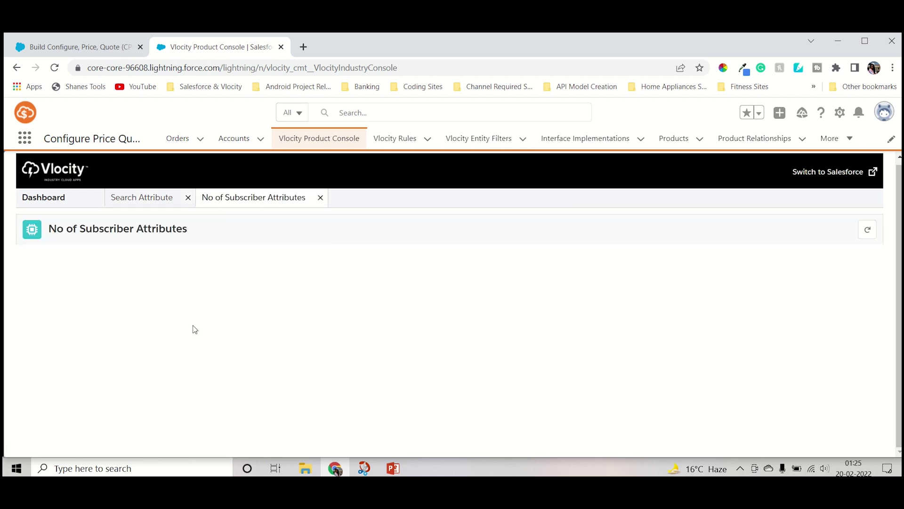